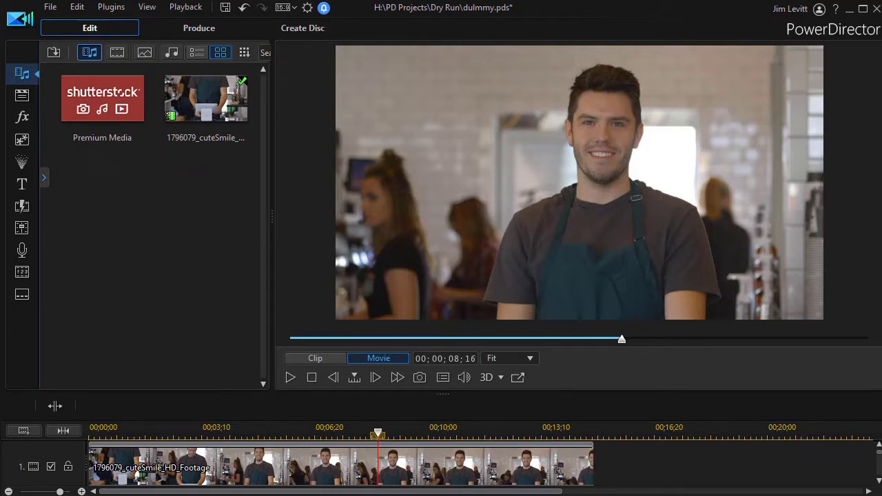
- Preview the cafe clip, then snip part of the I STATE logo and open it in Snip & Sketch
{"action": "left_click", "coordinate": [291, 377]}
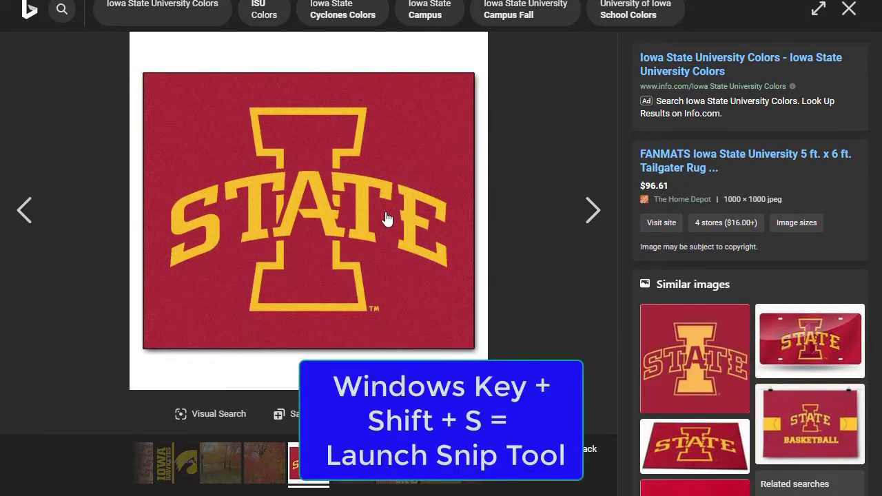
{"action": "key", "text": "super+shift+s"}
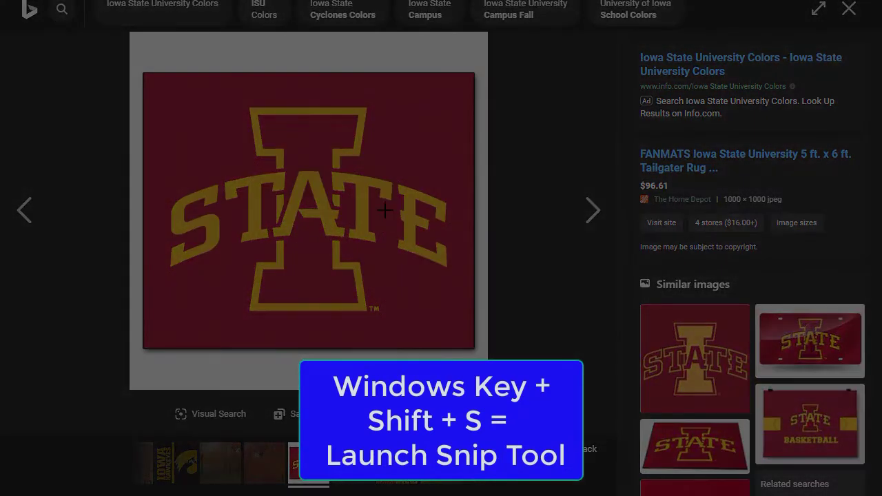
{"action": "left_click_drag", "start_coordinate": [239, 57], "coordinate": [456, 254]}
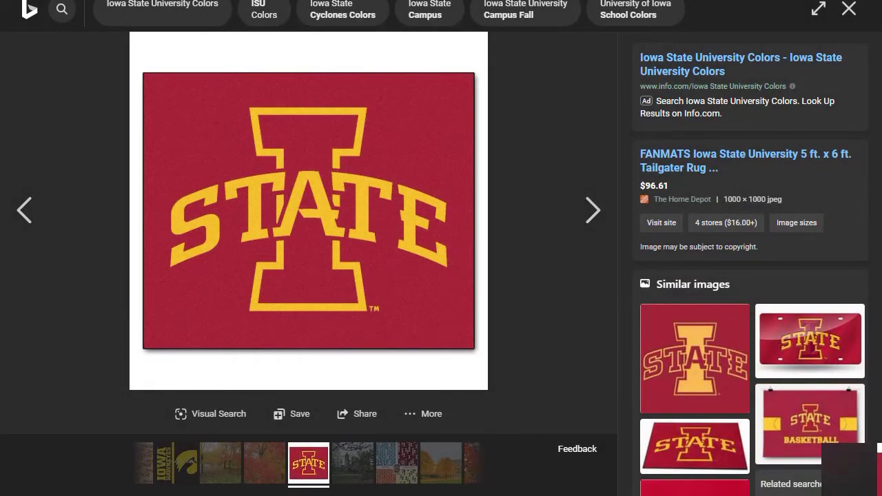
{"action": "left_click", "coordinate": [848, 468]}
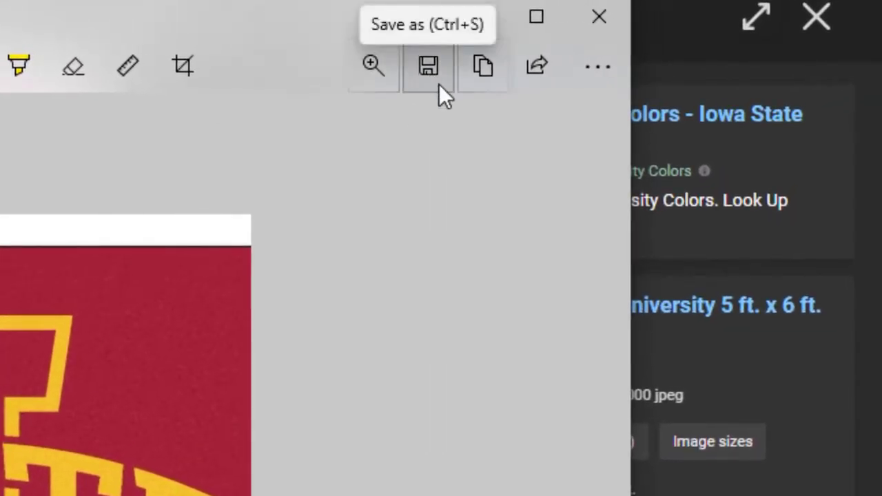
- Save the logo snip as a PNG named sample and close Snip & Sketch
{"action": "left_click", "coordinate": [435, 80]}
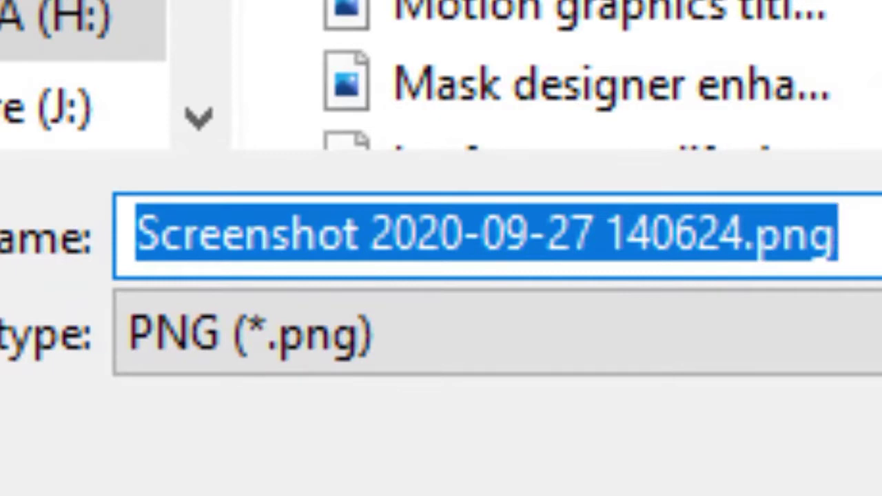
{"action": "type", "text": "samp"}
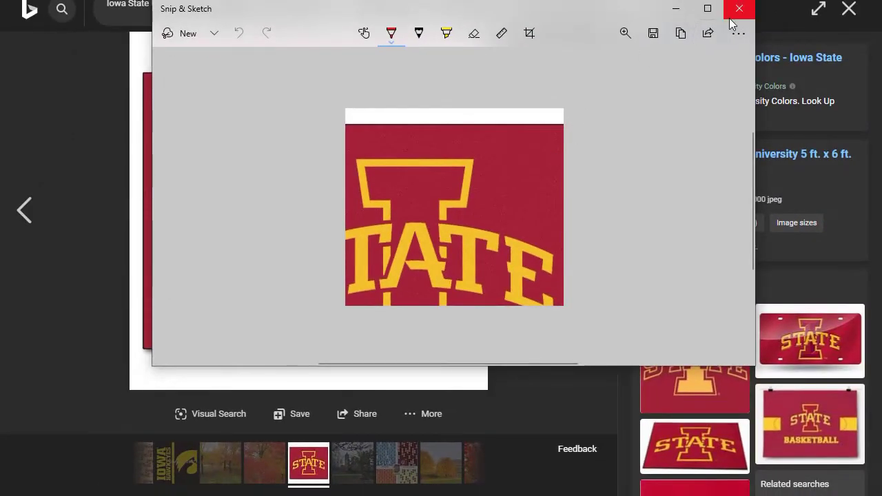
{"action": "left_click", "coordinate": [739, 8]}
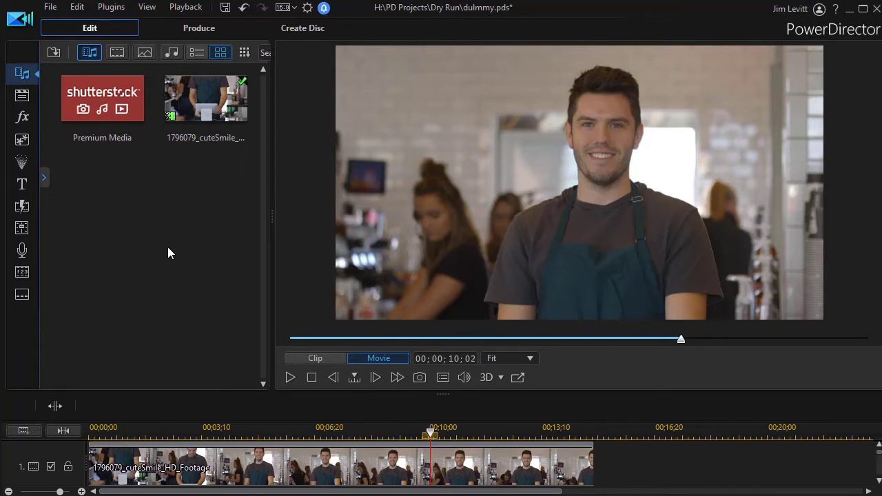
- Import sample.png through Import Media Files and drop it on the timeline after the cafe clip
{"action": "right_click", "coordinate": [171, 244]}
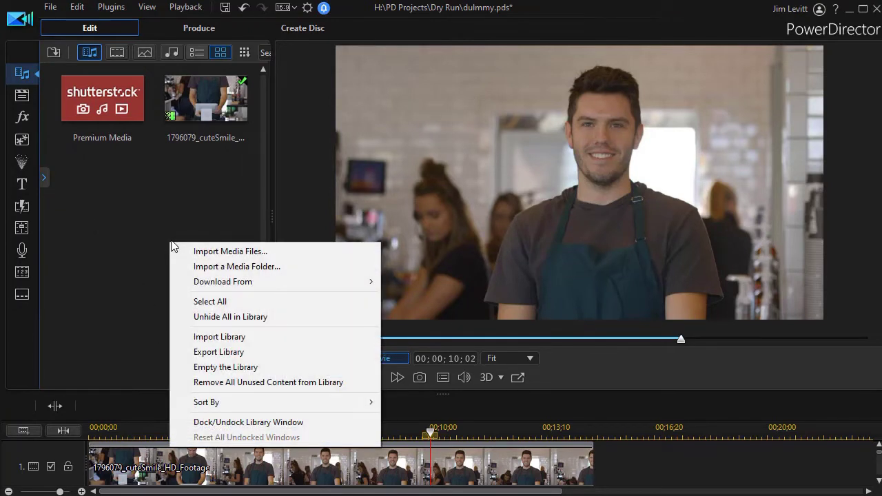
{"action": "left_click", "coordinate": [237, 252]}
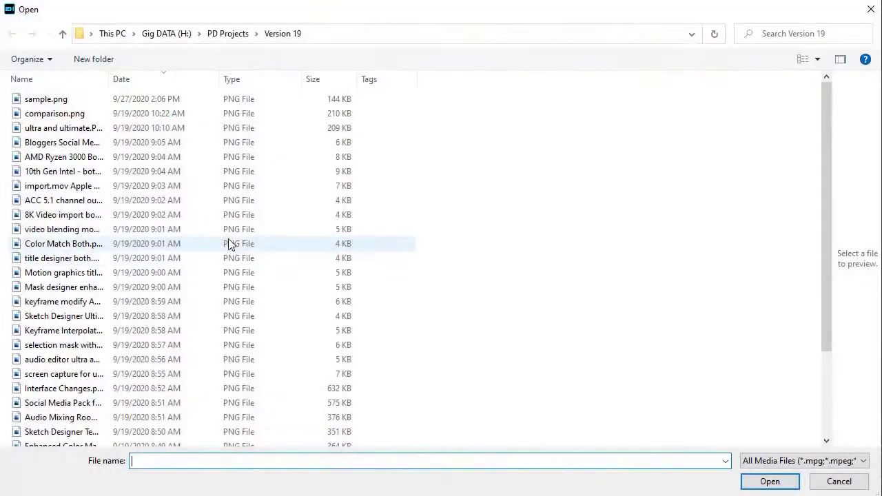
{"action": "double_click", "coordinate": [57, 104]}
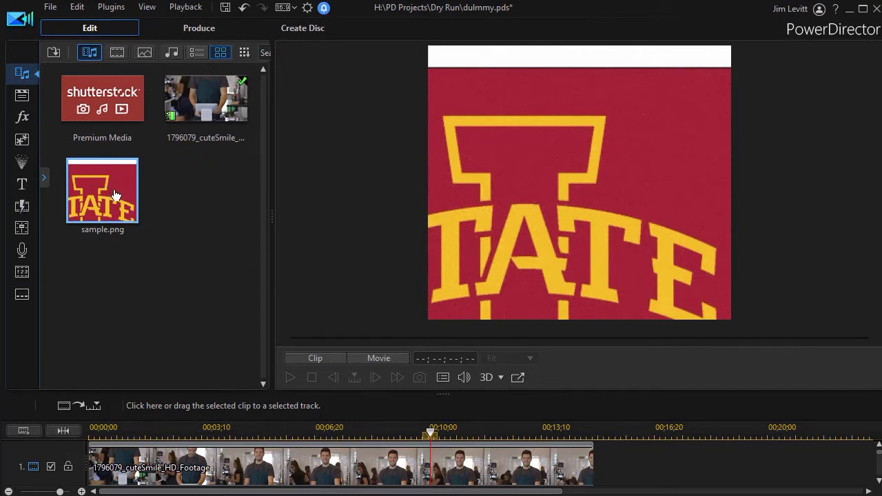
{"action": "left_click_drag", "start_coordinate": [117, 200], "coordinate": [628, 466]}
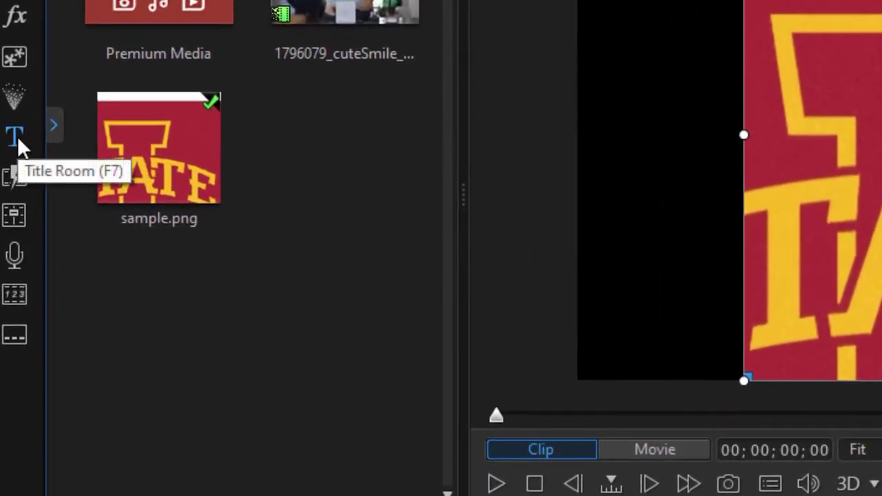
- Filter the Title Room templates to the Motion Graphics category and preview Motion Graphics 002
{"action": "left_click", "coordinate": [17, 136]}
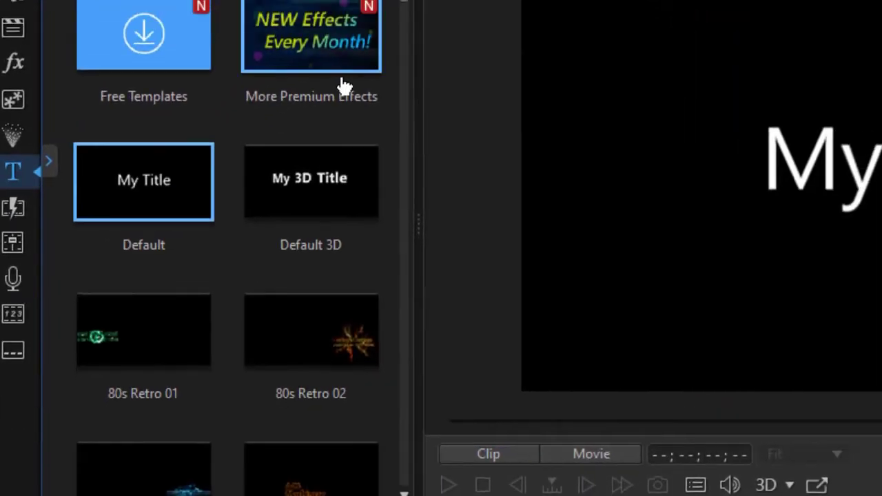
{"action": "left_click", "coordinate": [276, 19]}
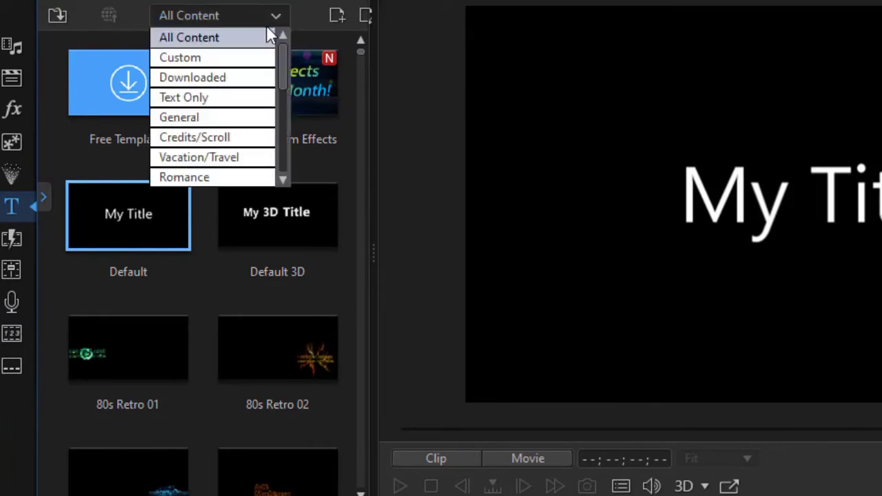
{"action": "scroll", "coordinate": [284, 152], "scroll_direction": "down", "scroll_amount": 3}
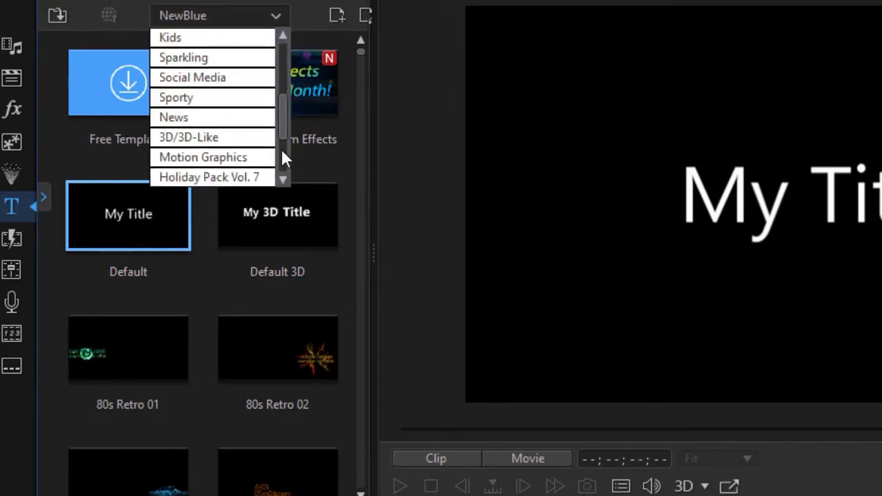
{"action": "scroll", "coordinate": [293, 121], "scroll_direction": "down", "scroll_amount": 2}
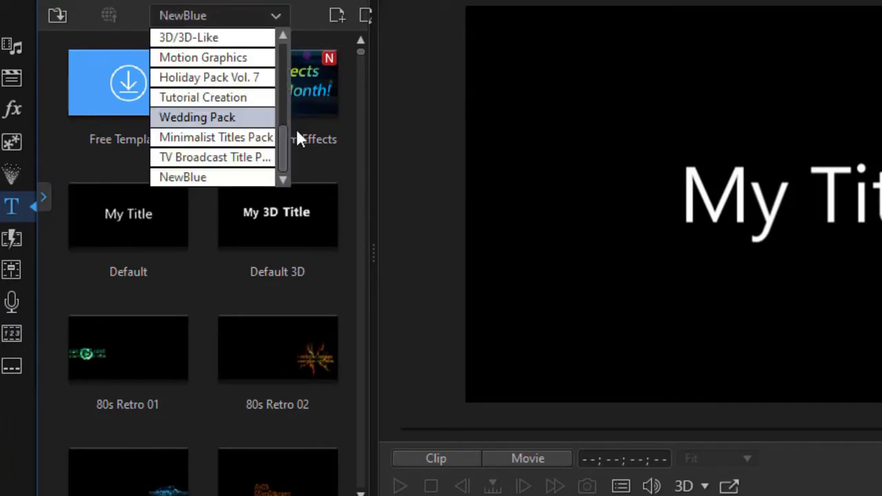
{"action": "left_click", "coordinate": [232, 59]}
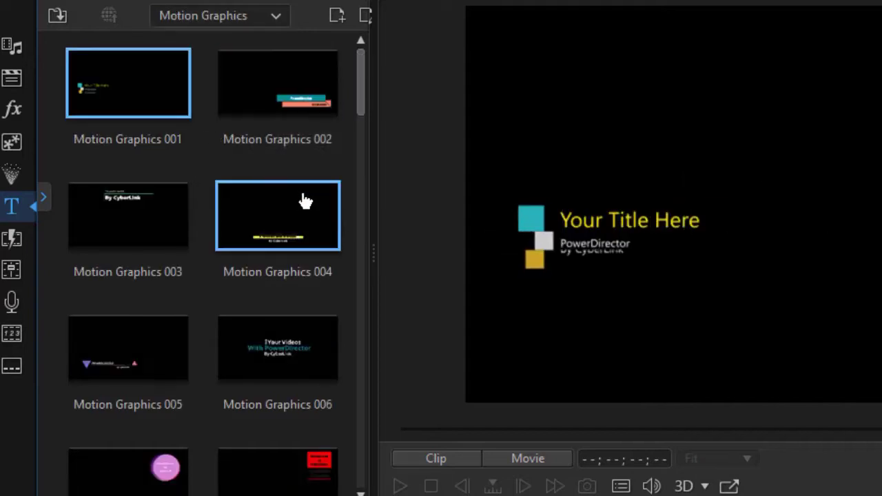
{"action": "left_click", "coordinate": [281, 91]}
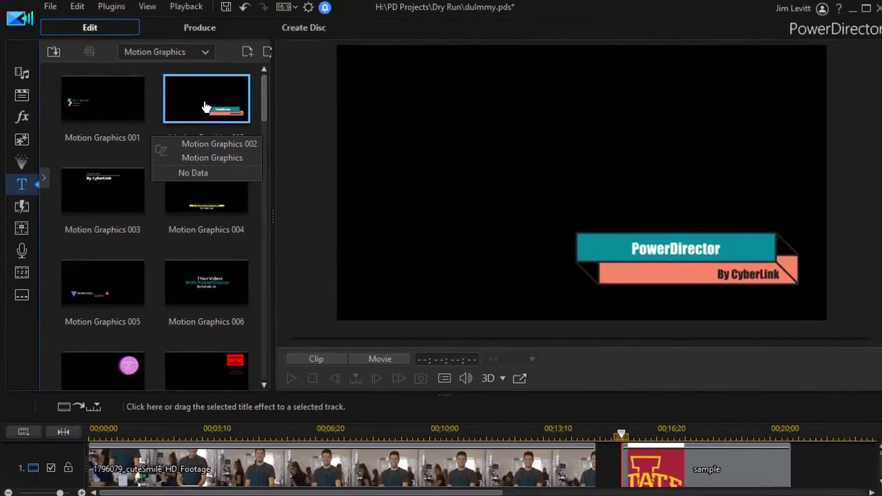
- Place Motion Graphics 002 at the start of track 2 and play it back over the cafe clip
{"action": "left_click_drag", "start_coordinate": [275, 94], "coordinate": [225, 495]}
{"action": "left_click_drag", "start_coordinate": [170, 401], "coordinate": [90, 469]}
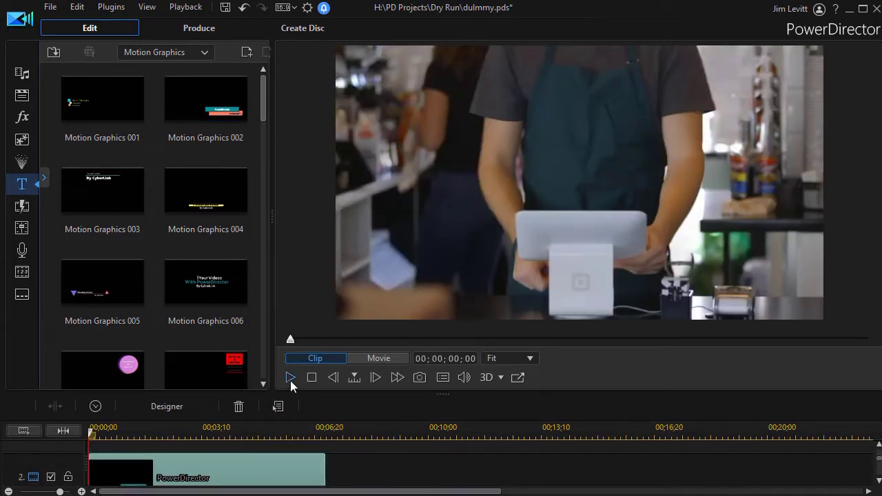
{"action": "left_click", "coordinate": [290, 380]}
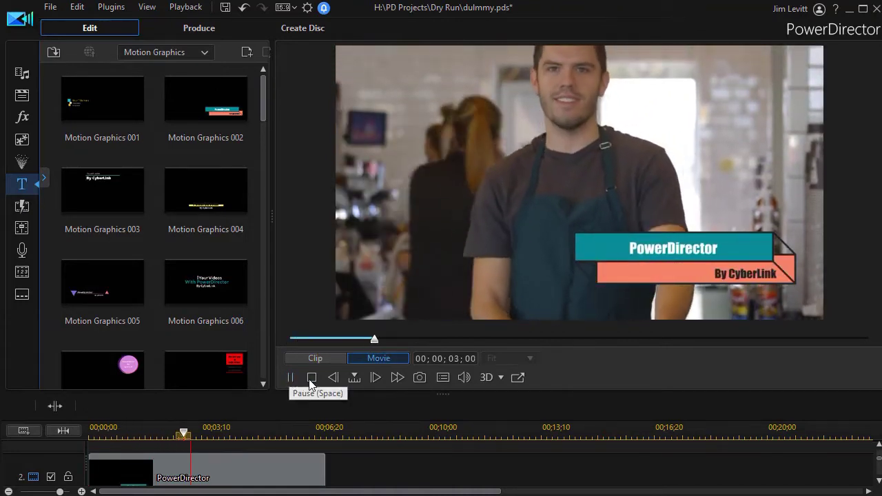
{"action": "left_click", "coordinate": [290, 377]}
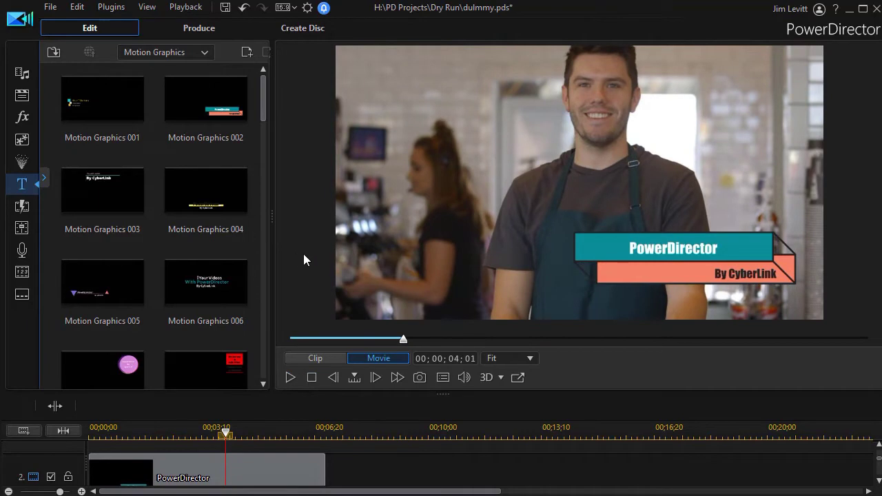
{"action": "left_click", "coordinate": [256, 477]}
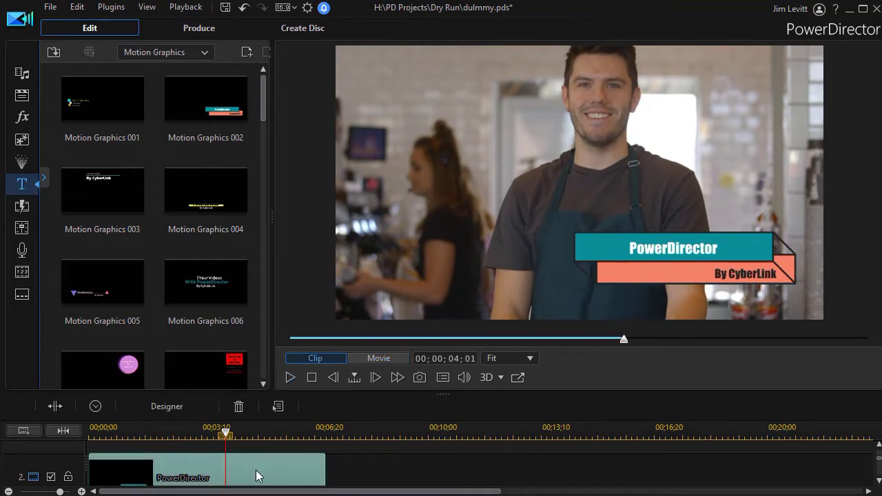
- Open the title in Title Designer, dismiss the limited-editing notice, and select the PowerDirector text line
{"action": "double_click", "coordinate": [256, 477]}
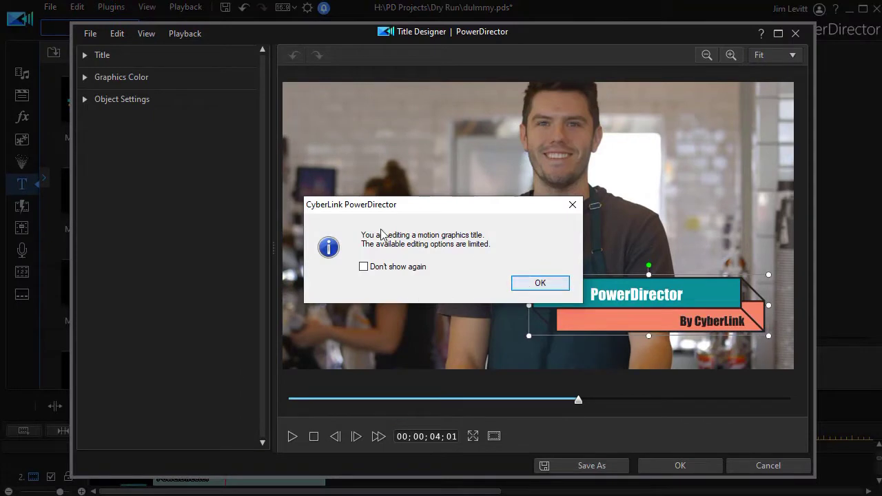
{"action": "left_click", "coordinate": [525, 287]}
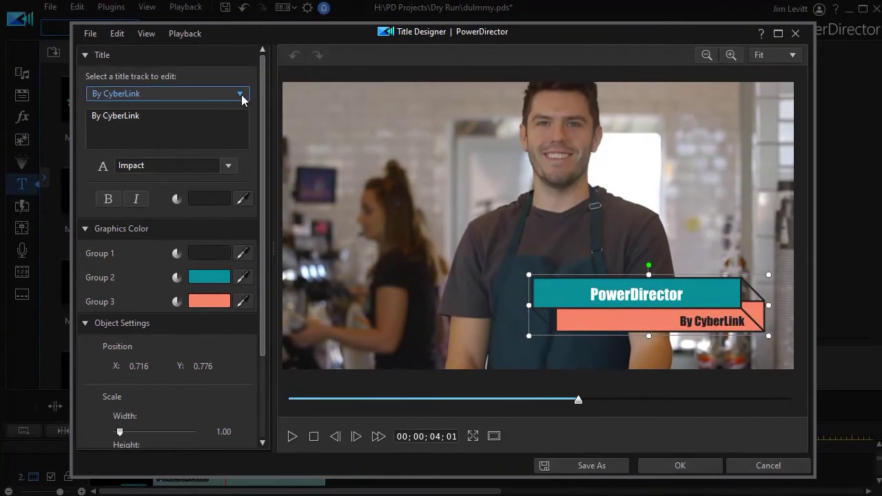
{"action": "left_click", "coordinate": [240, 88]}
{"action": "left_click", "coordinate": [171, 109]}
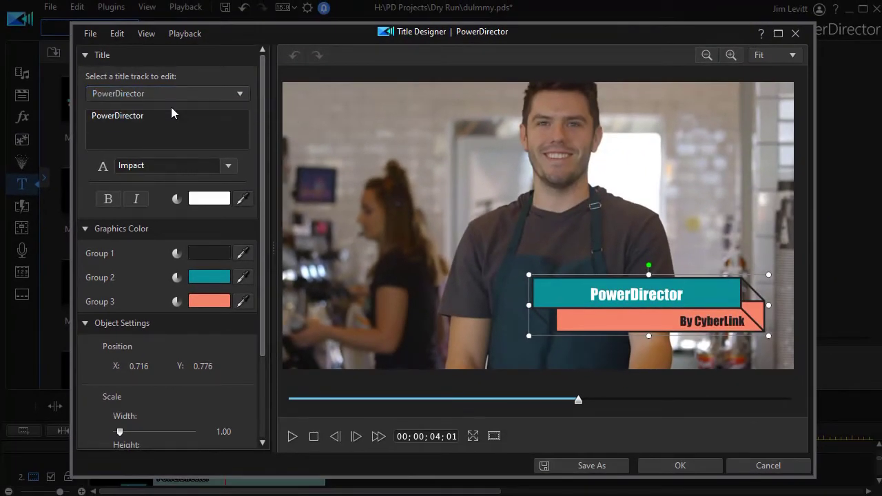
- Replace PowerDirector with IOWA STATE UNIVERSITY and By CyberLink with Alumni Relations
{"action": "key", "text": "ctrl+a"}
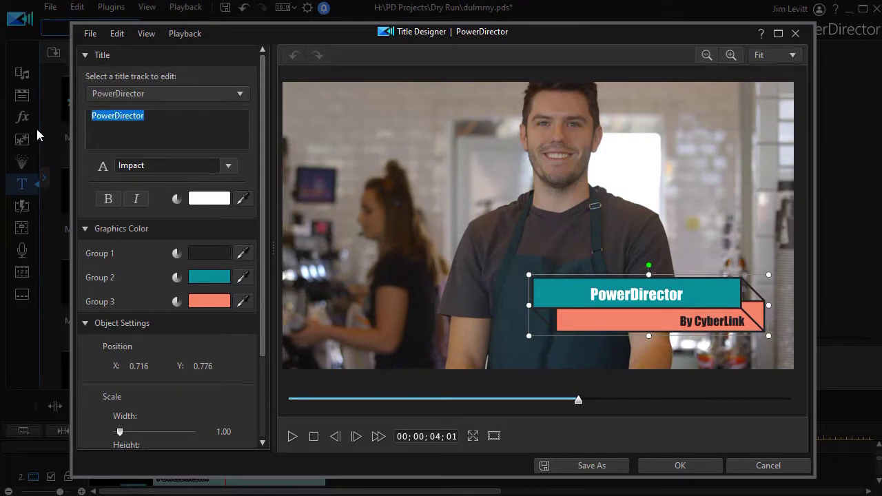
{"action": "type", "text": "IO"}
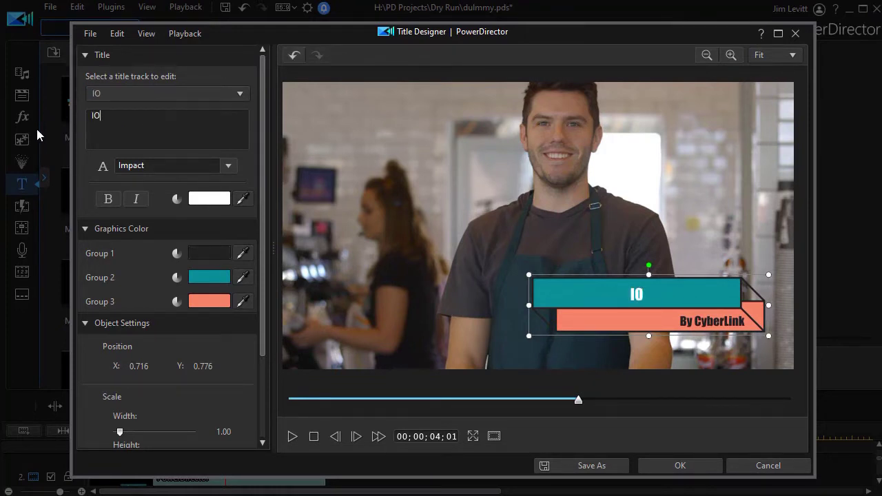
{"action": "type", "text": "WA STATE UNIVERSITY"}
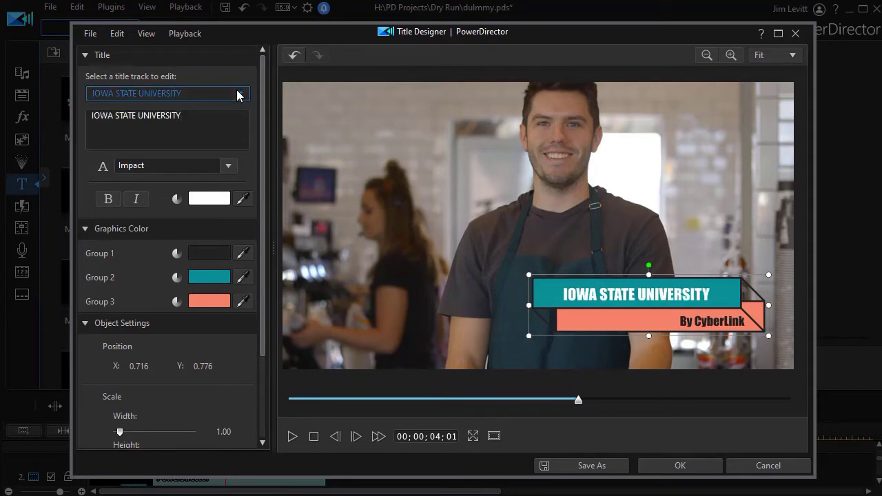
{"action": "left_click", "coordinate": [200, 94]}
{"action": "left_click", "coordinate": [203, 123]}
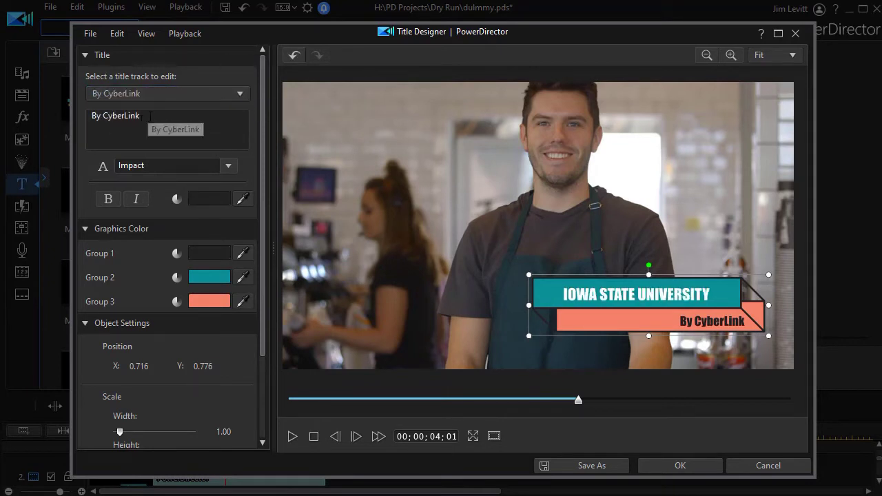
{"action": "left_click_drag", "start_coordinate": [148, 116], "coordinate": [90, 117]}
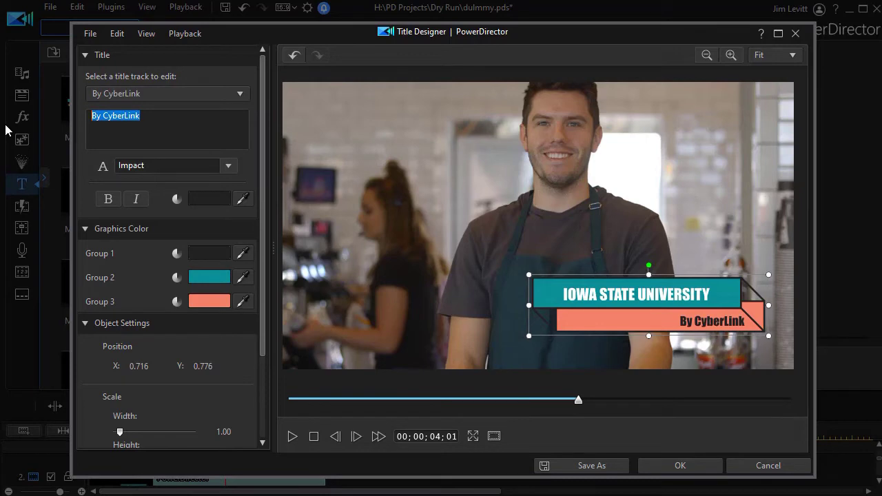
{"action": "type", "text": "Alumni Relations"}
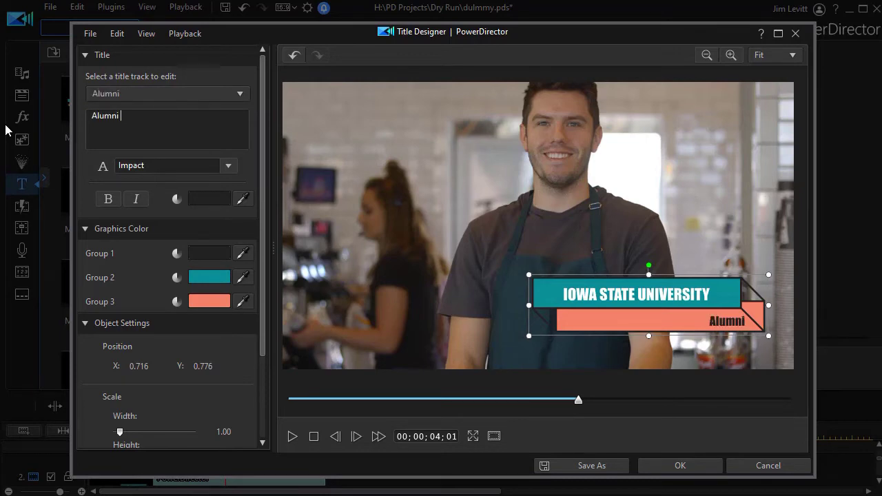
{"action": "key", "text": "Return"}
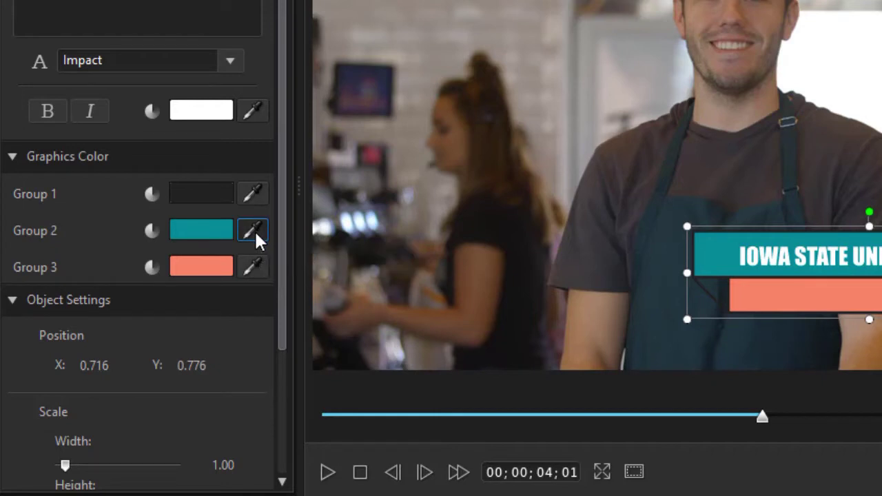
- Start the Group 2 eyedropper to pick the top bar colour from the cafe footage preview
{"action": "left_click", "coordinate": [253, 229]}
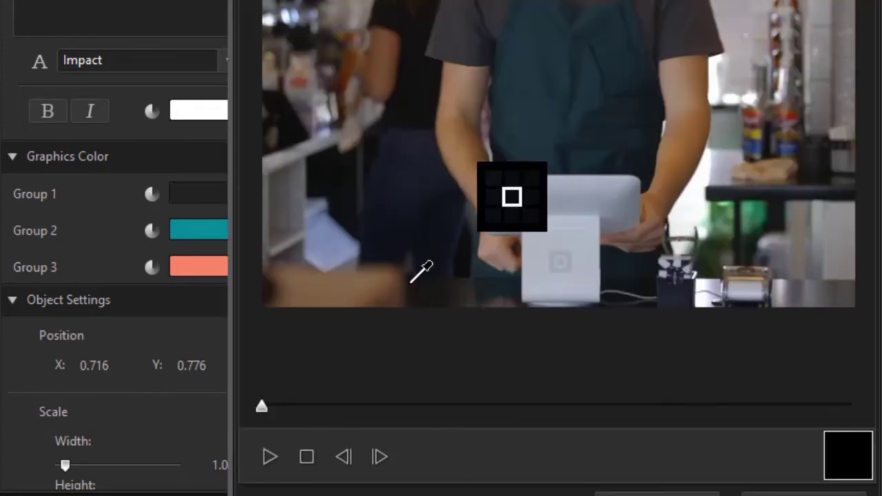
- Sample cardinal red from the Iowa State logo background for the Group 2 top bar
{"action": "mouse_move", "coordinate": [264, 406]}
{"action": "left_mouse_down"}
{"action": "mouse_move", "coordinate": [809, 408]}
{"action": "mouse_move", "coordinate": [796, 408]}
{"action": "left_mouse_up"}
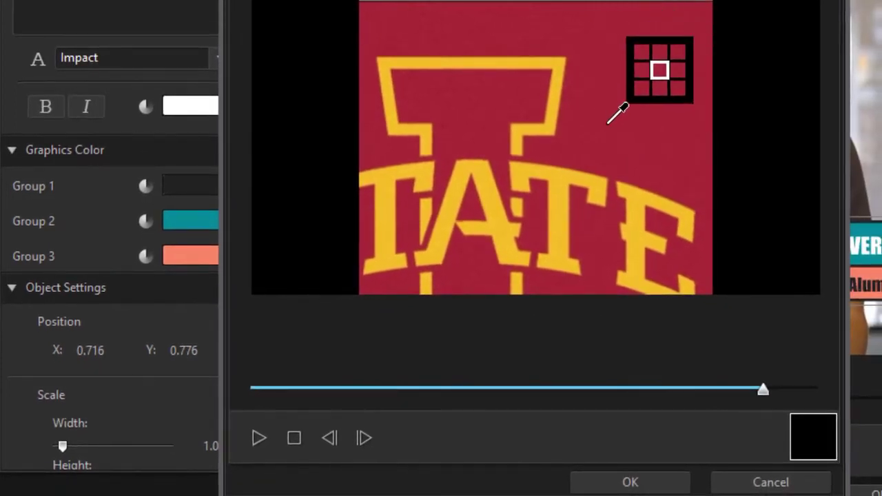
{"action": "left_click", "coordinate": [608, 122]}
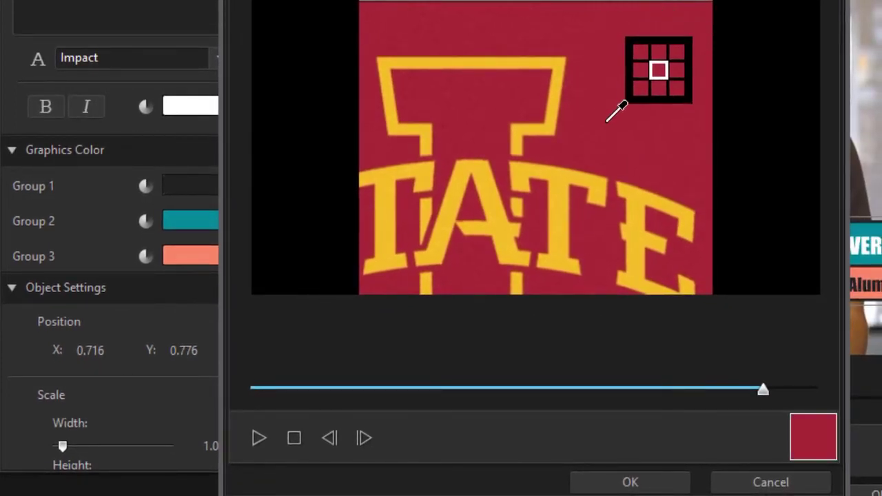
{"action": "left_click", "coordinate": [630, 482]}
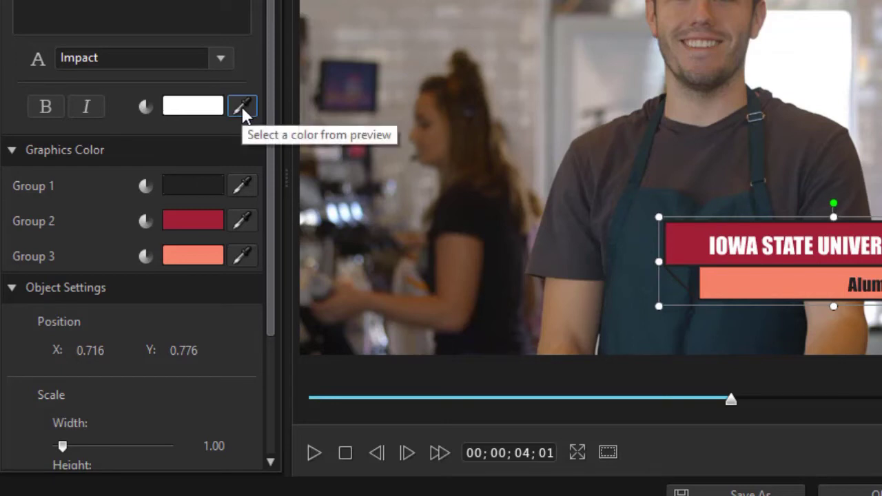
- Sample gold from the logo's yellow lettering as the IOWA STATE UNIVERSITY text colour
{"action": "left_click", "coordinate": [241, 109]}
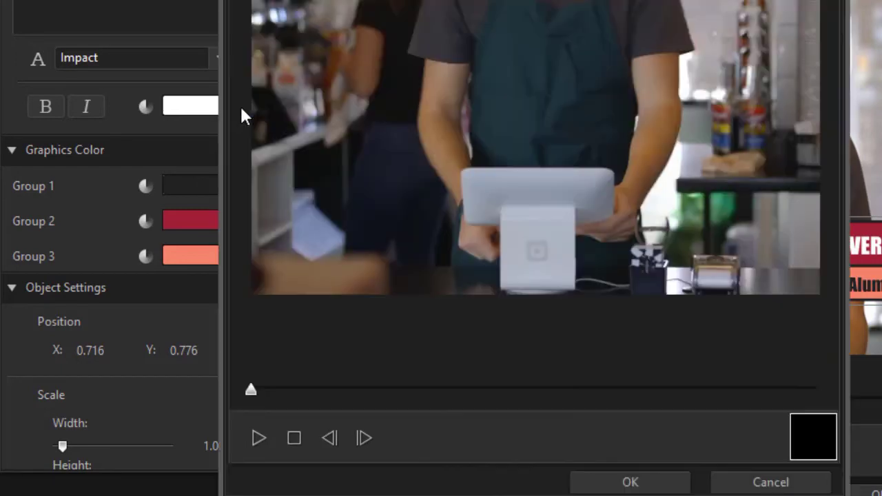
{"action": "left_click", "coordinate": [746, 389]}
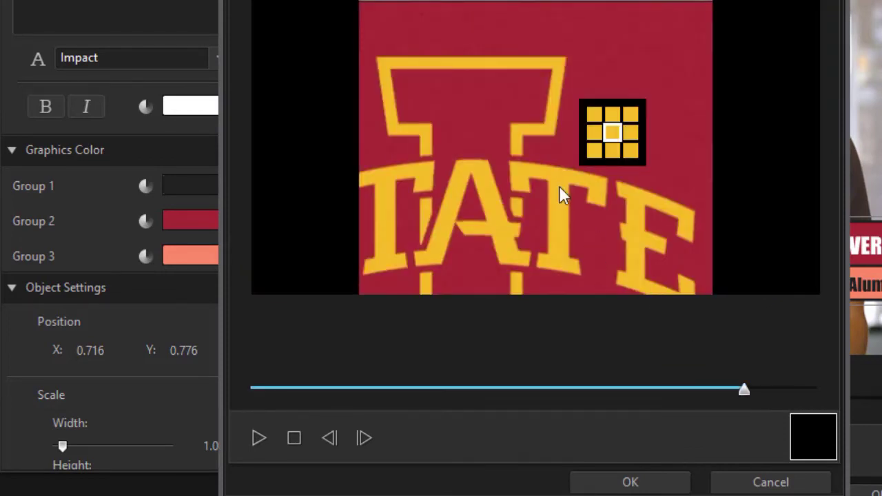
{"action": "left_click", "coordinate": [561, 185]}
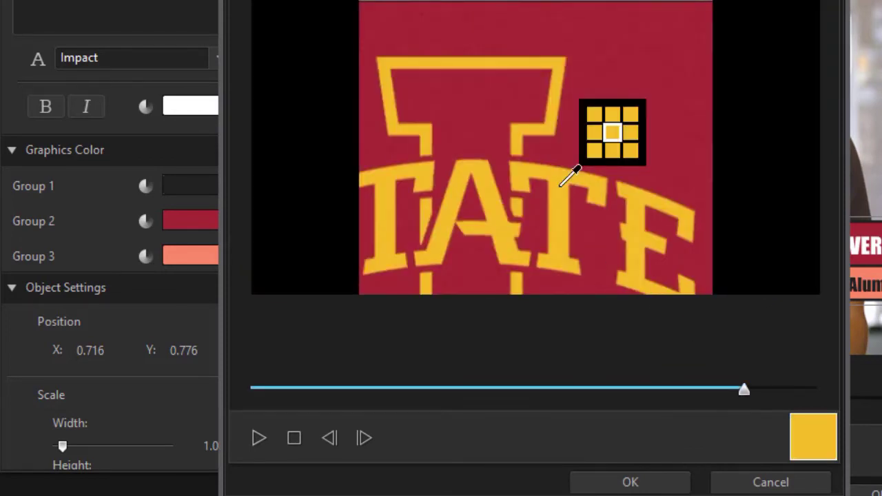
{"action": "left_click", "coordinate": [636, 483]}
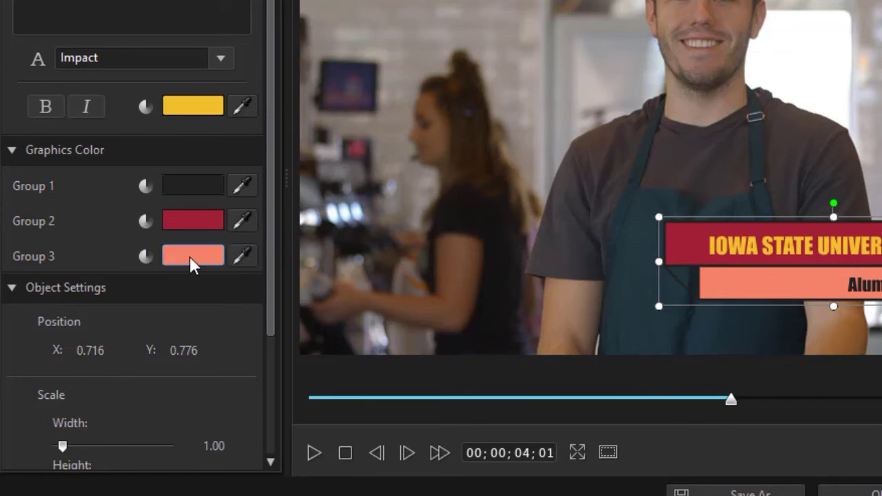
- Sample dark teal from the barista's apron for the Group 3 lower bar
{"action": "left_click", "coordinate": [248, 254]}
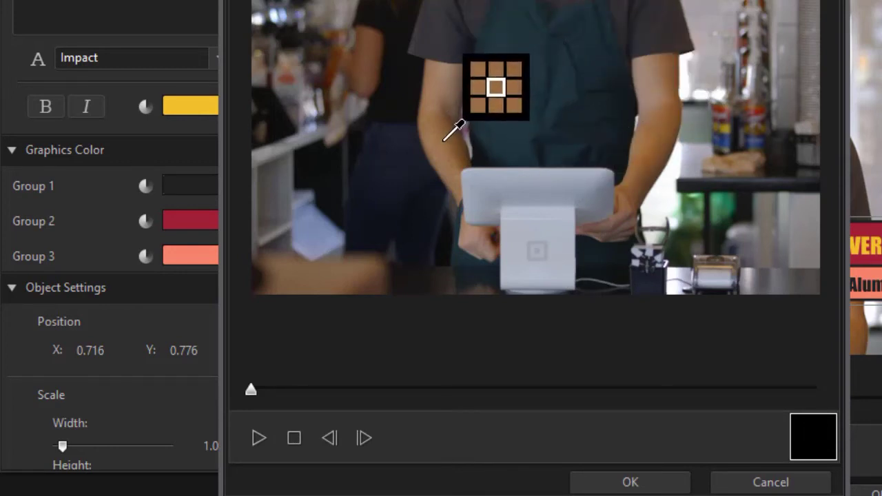
{"action": "left_click", "coordinate": [502, 70]}
{"action": "left_click", "coordinate": [629, 483]}
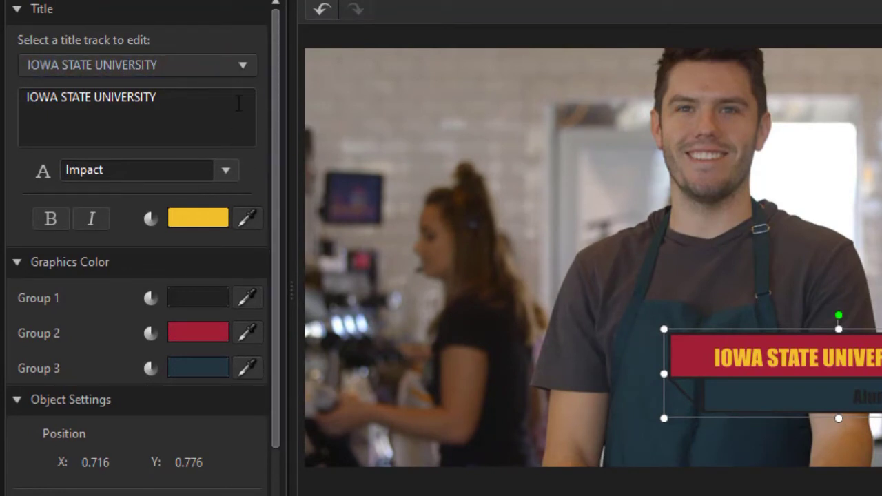
- Select the Alumni Relations line, colour its text white and try black
{"action": "left_click", "coordinate": [244, 65]}
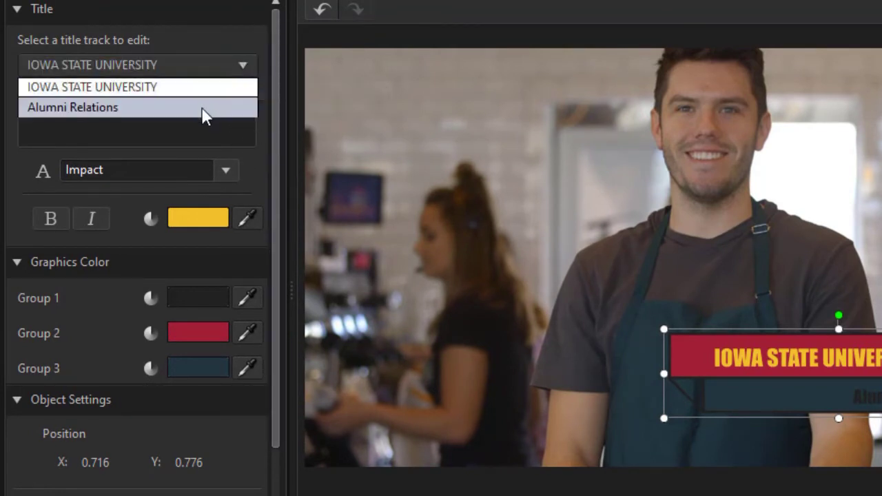
{"action": "left_click", "coordinate": [201, 108]}
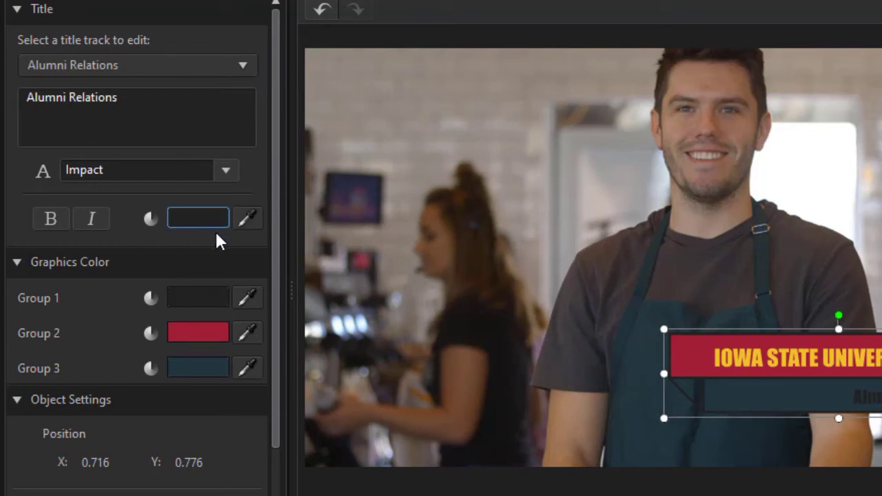
{"action": "left_click", "coordinate": [194, 216]}
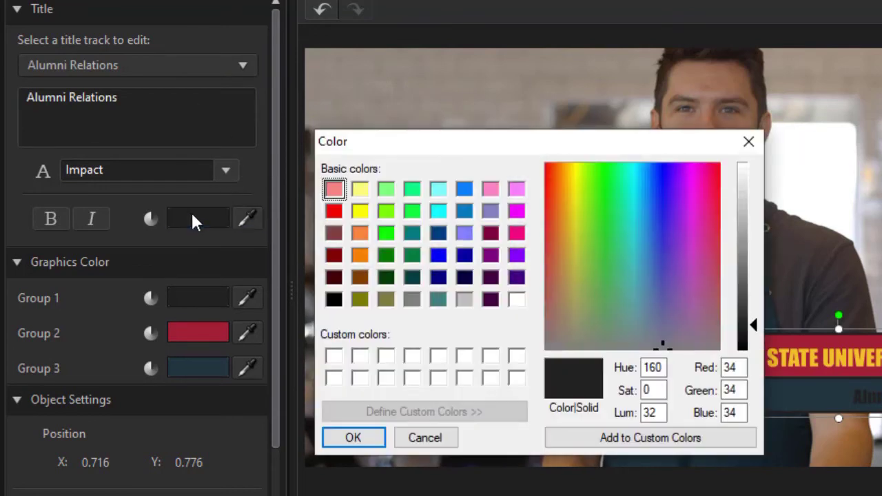
{"action": "left_click", "coordinate": [516, 299]}
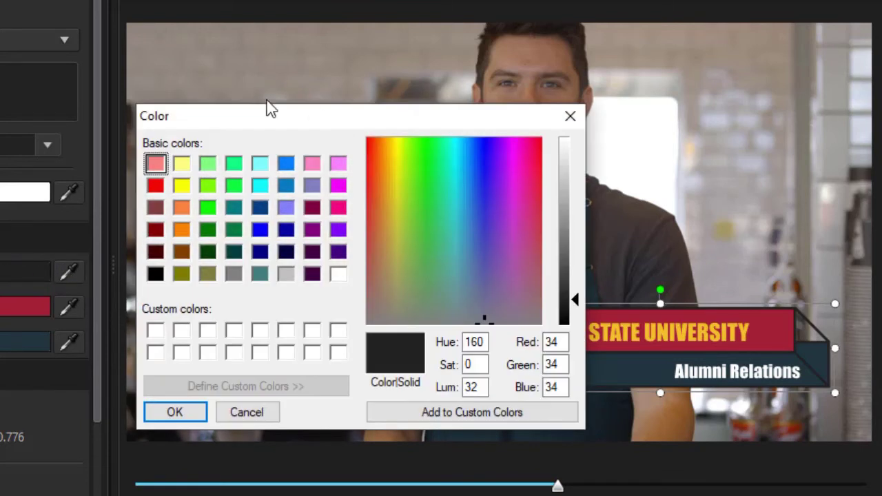
{"action": "left_click", "coordinate": [156, 274]}
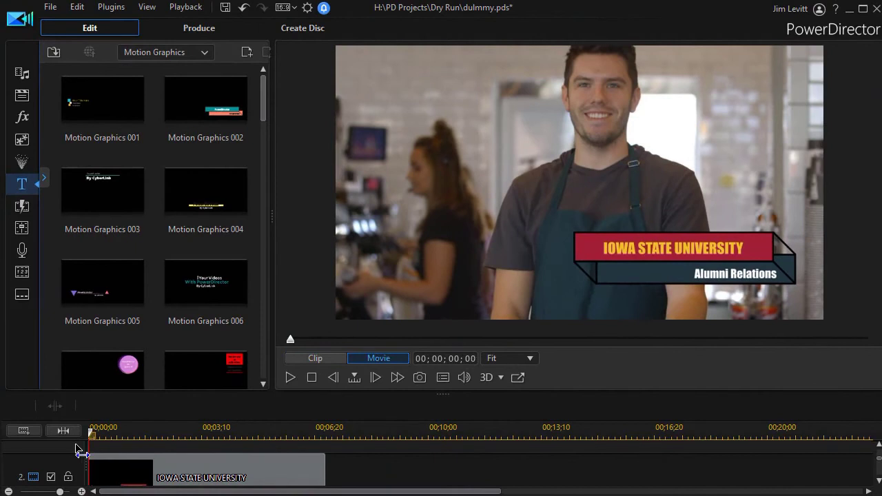
- Play the IOWA STATE UNIVERSITY / Alumni Relations lower-third over the cafe clip, then stop
{"action": "left_click", "coordinate": [289, 378]}
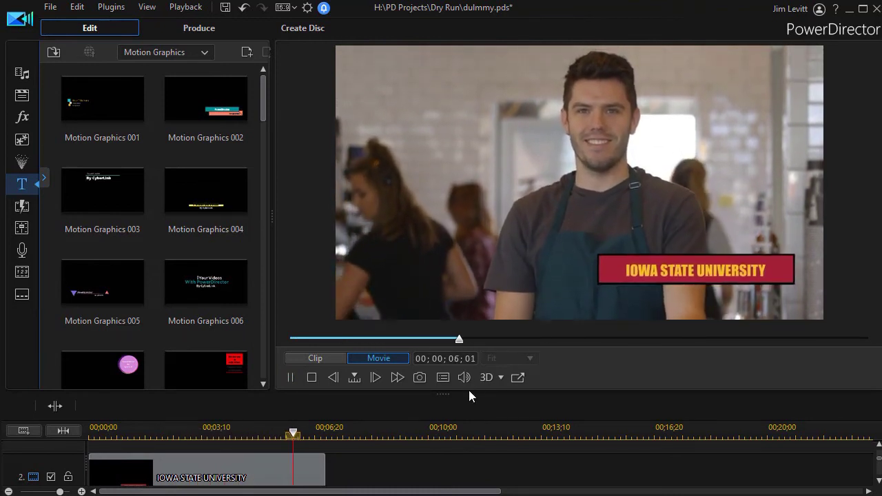
{"action": "left_click", "coordinate": [312, 378]}
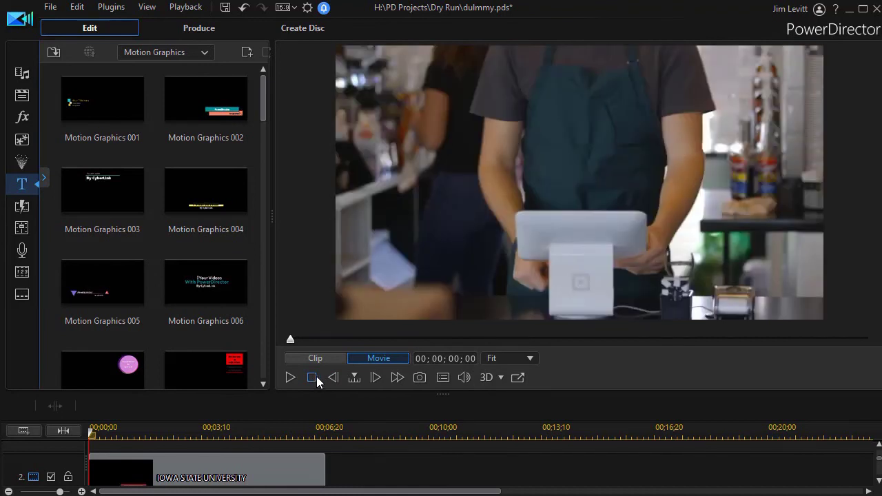